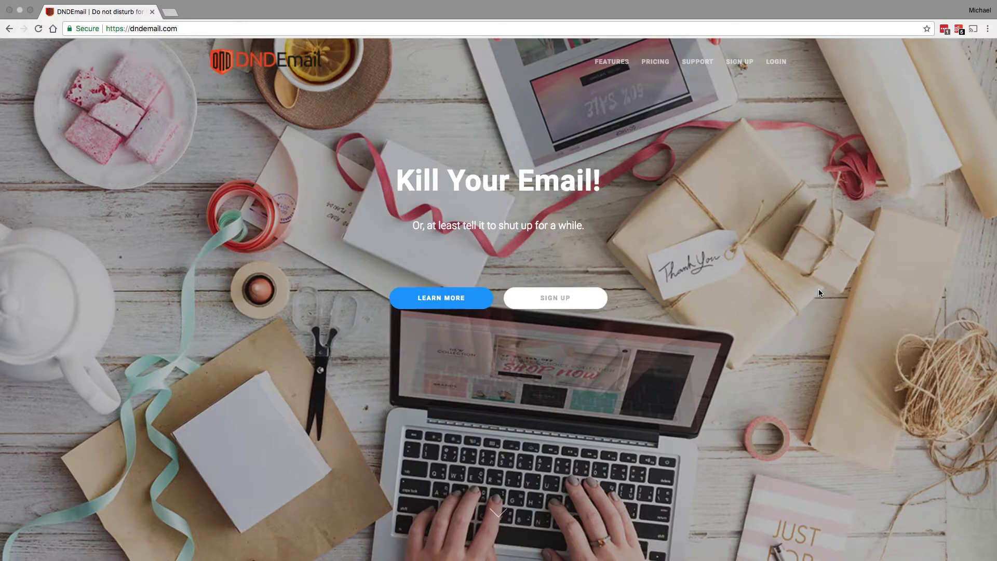
Open the DNDEmail sign-up from the landing page
{"action": "left_click", "coordinate": [551, 297]}
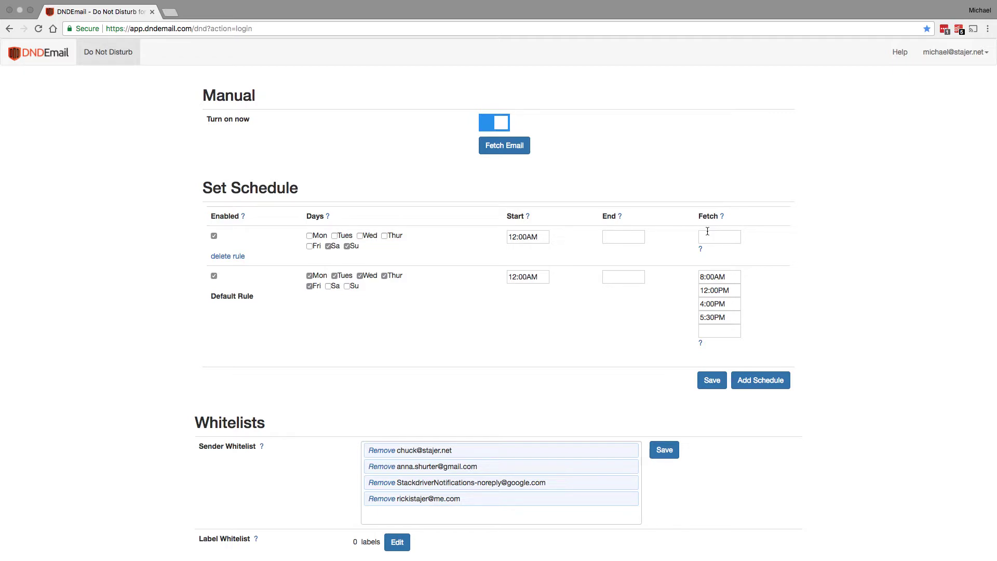
Set the Saturday-Sunday rule's end time to 1:00PM and fetch time to 10:00AM, and save the schedule
{"action": "left_click", "coordinate": [617, 237]}
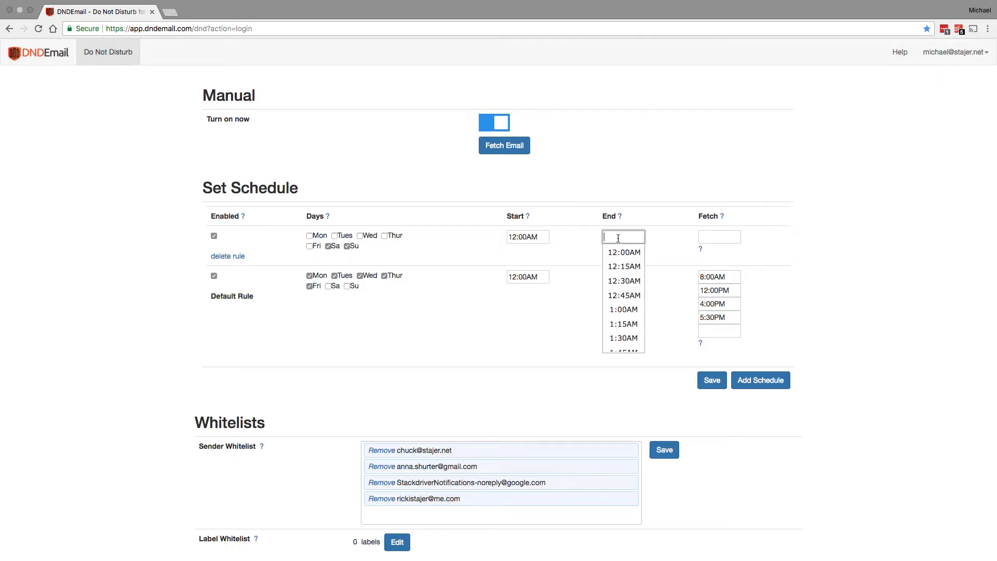
{"action": "scroll", "coordinate": [624, 296], "scroll_direction": "down", "scroll_amount": 12}
{"action": "scroll", "coordinate": [622, 304], "scroll_direction": "down", "scroll_amount": 3}
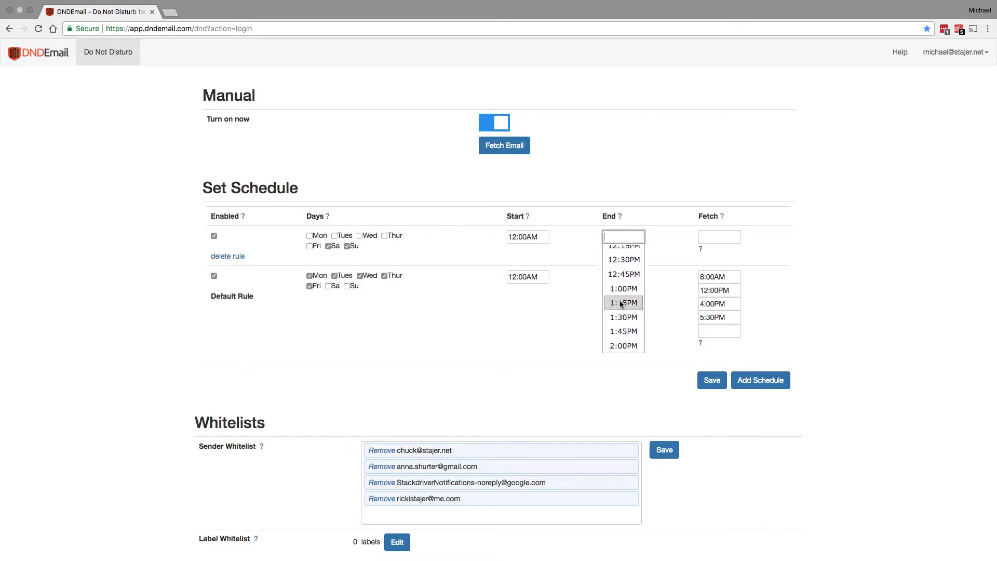
{"action": "left_click", "coordinate": [621, 292]}
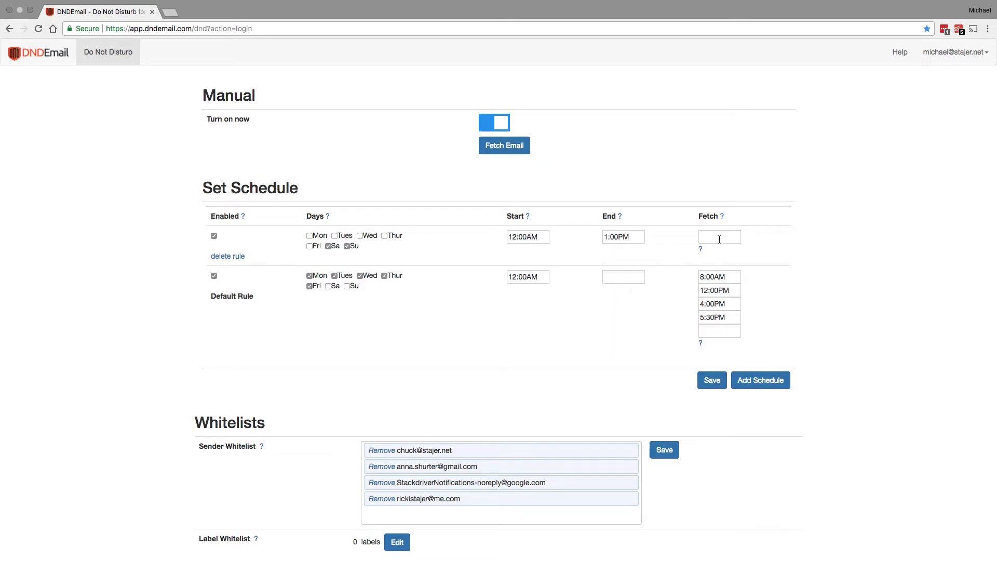
{"action": "left_click", "coordinate": [720, 236]}
{"action": "scroll", "coordinate": [720, 291], "scroll_direction": "up", "scroll_amount": 3}
{"action": "scroll", "coordinate": [718, 292], "scroll_direction": "up", "scroll_amount": 3}
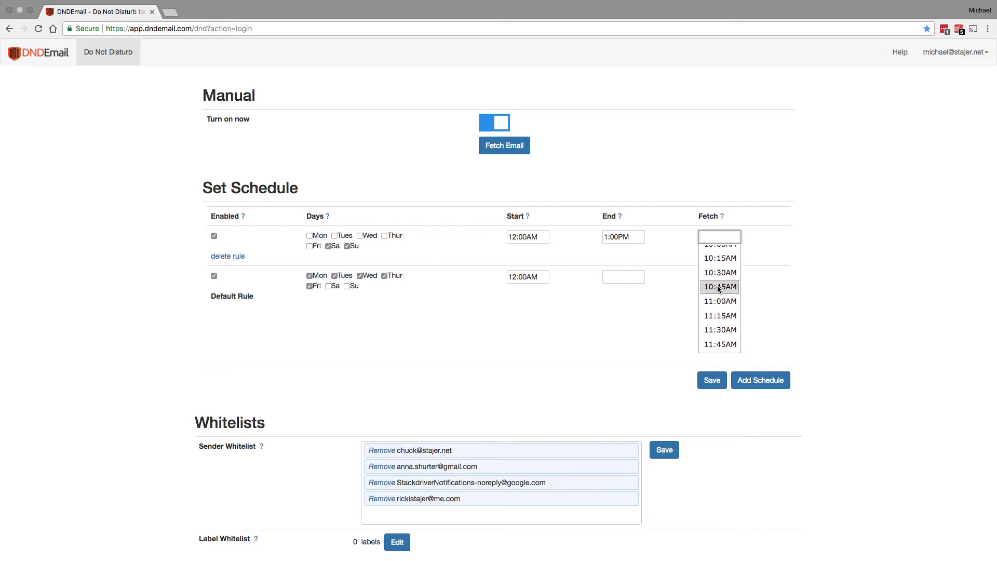
{"action": "left_click", "coordinate": [715, 260]}
{"action": "left_click", "coordinate": [712, 380]}
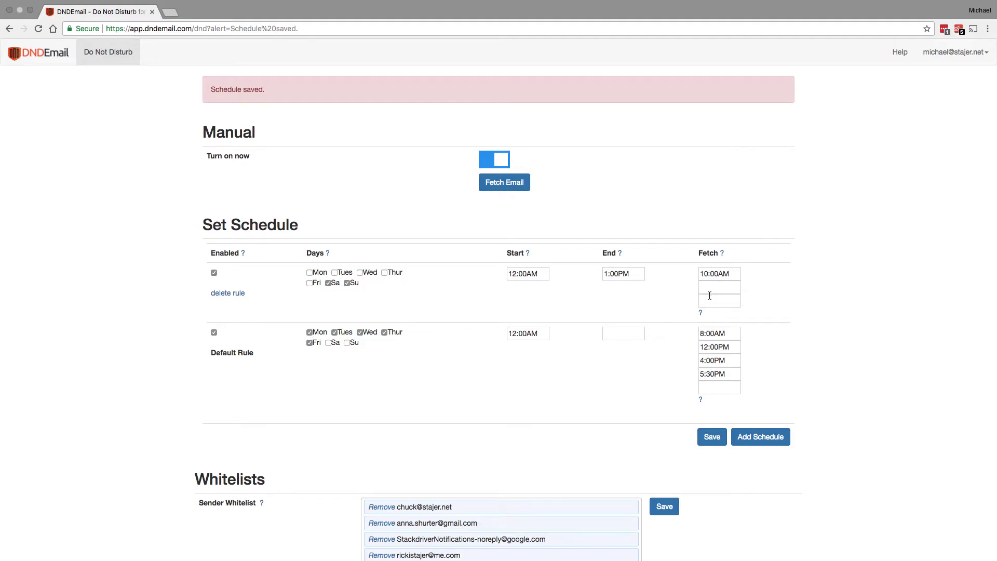
Clear the end time and fetch time of the Saturday-Sunday rule and save the schedule
{"action": "double_click", "coordinate": [634, 276]}
{"action": "key", "text": "ctrl+a"}
{"action": "key", "text": "BackSpace"}
{"action": "double_click", "coordinate": [726, 274]}
{"action": "key", "text": "ctrl+a"}
{"action": "key", "text": "BackSpace"}
{"action": "left_click", "coordinate": [708, 439]}
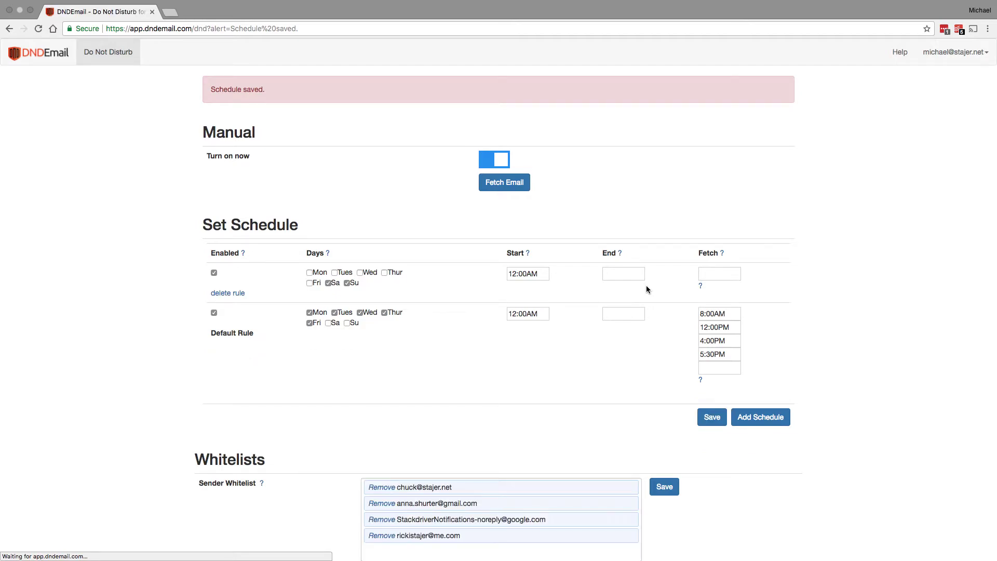
Add a new schedule rule for Tuesday with a 10:00AM fetch time
{"action": "left_click", "coordinate": [760, 380]}
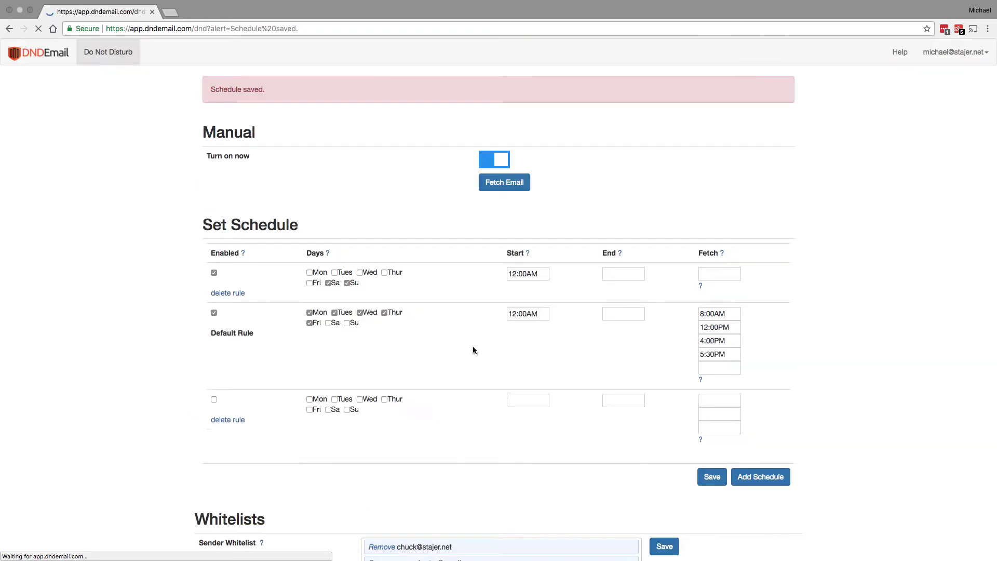
{"action": "left_click", "coordinate": [334, 362]}
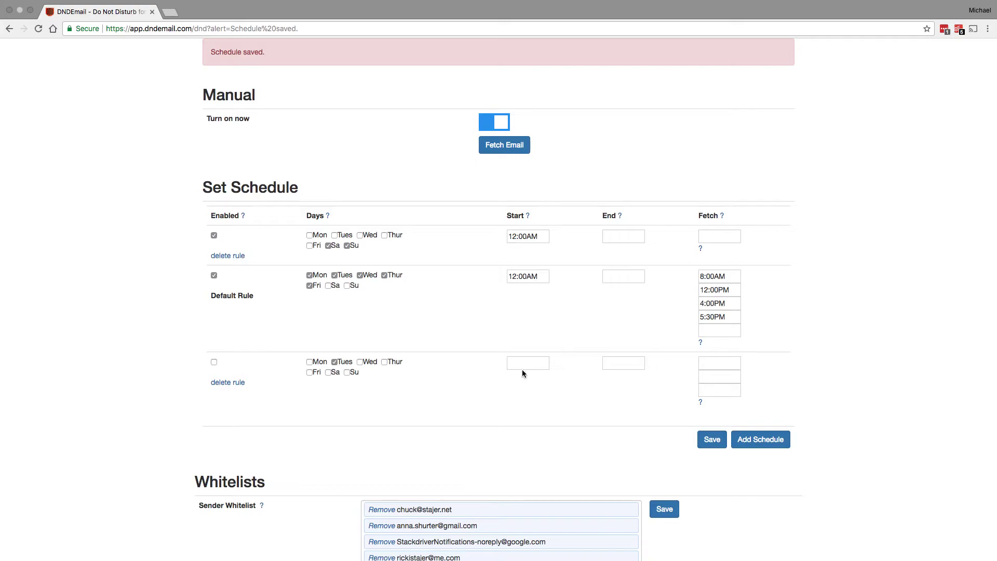
{"action": "left_click", "coordinate": [732, 364]}
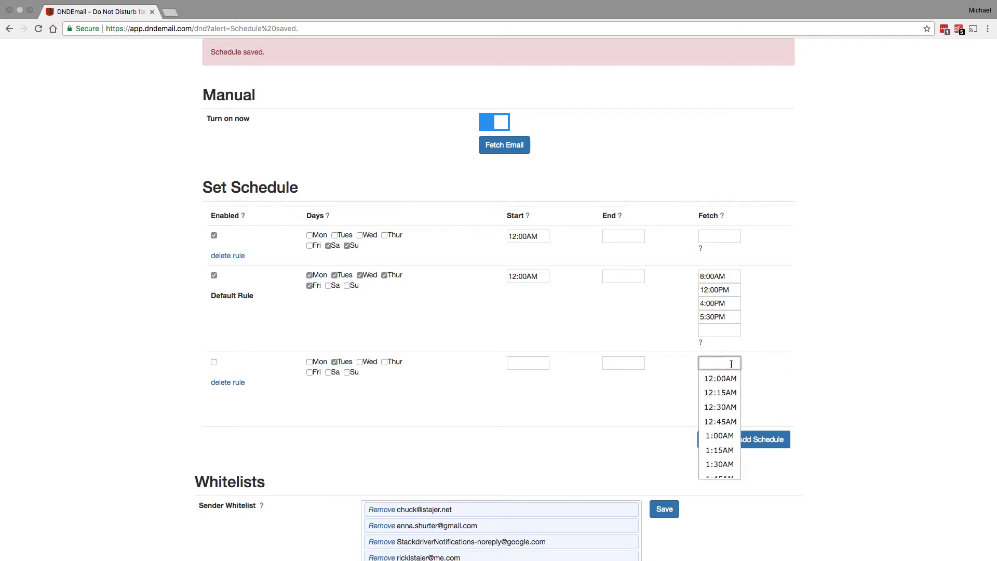
{"action": "scroll", "coordinate": [727, 410], "scroll_direction": "down", "scroll_amount": 3}
{"action": "scroll", "coordinate": [722, 442], "scroll_direction": "down", "scroll_amount": 6}
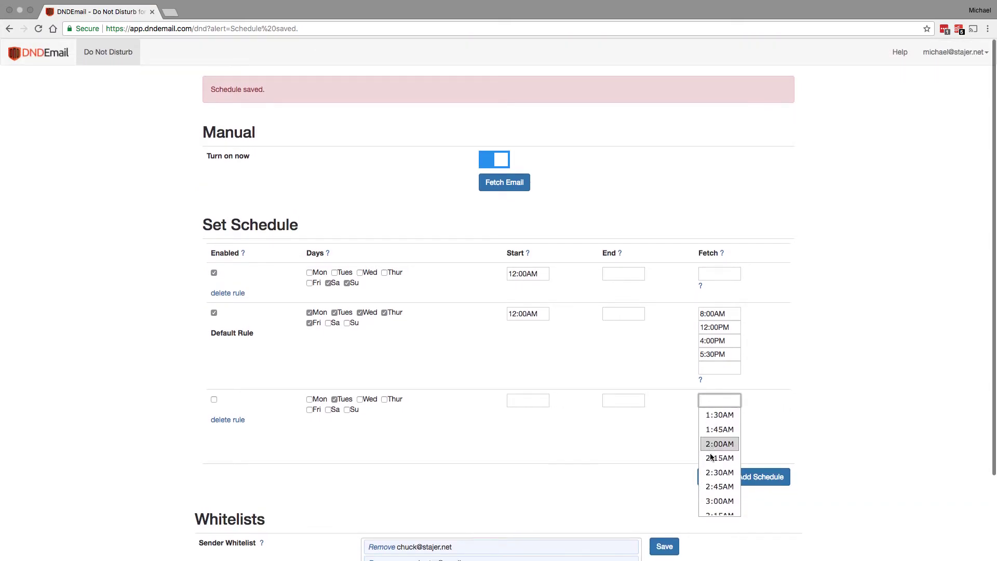
{"action": "scroll", "coordinate": [712, 456], "scroll_direction": "down", "scroll_amount": 3}
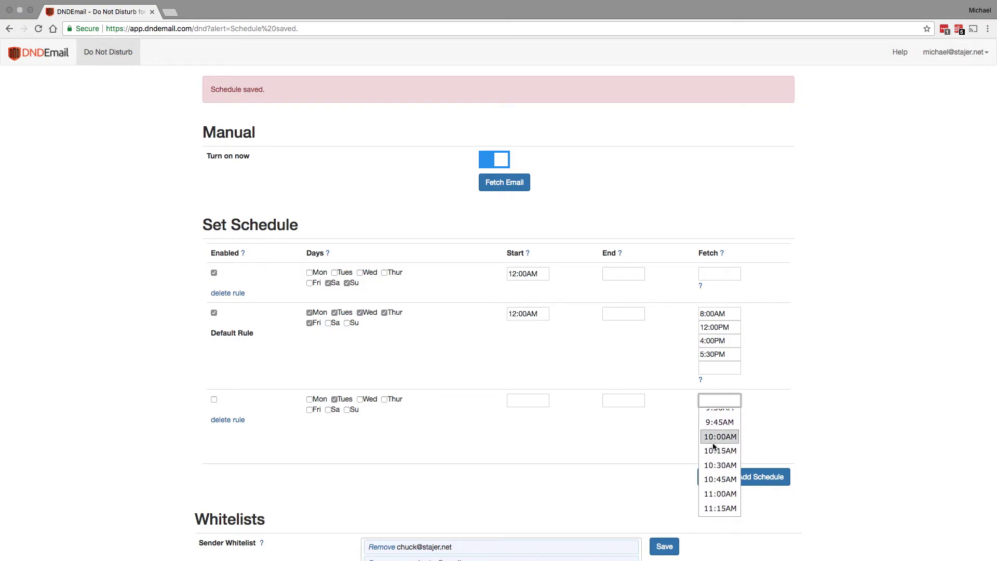
{"action": "left_click", "coordinate": [713, 438]}
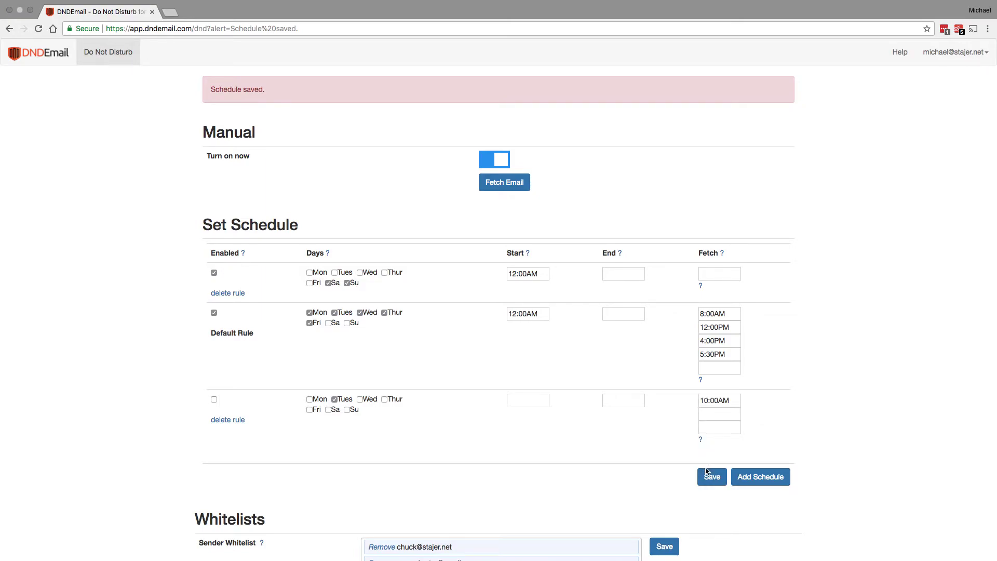
Delete the new Tuesday rule from the schedule
{"action": "left_click", "coordinate": [214, 401]}
{"action": "left_click", "coordinate": [224, 419]}
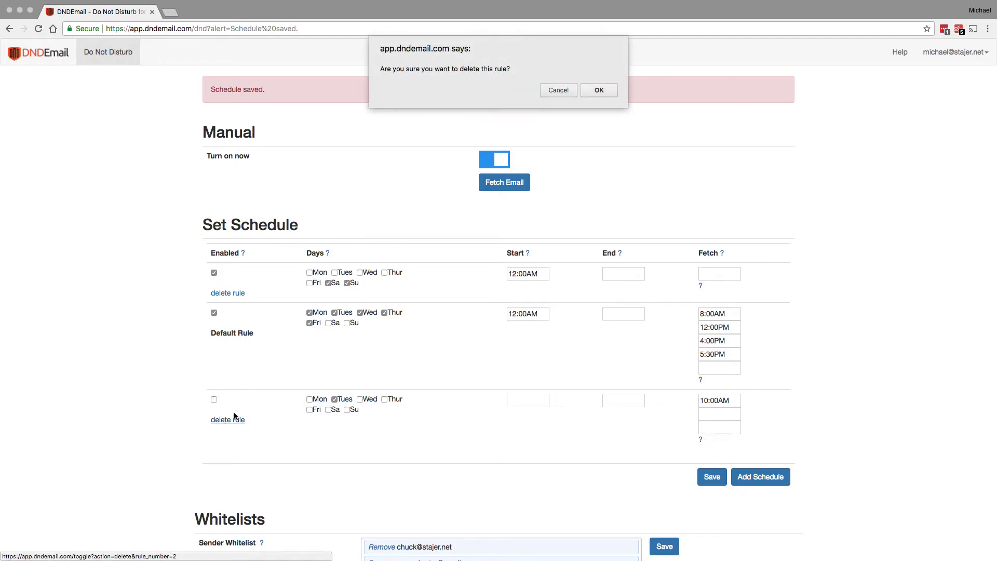
{"action": "left_click", "coordinate": [596, 90]}
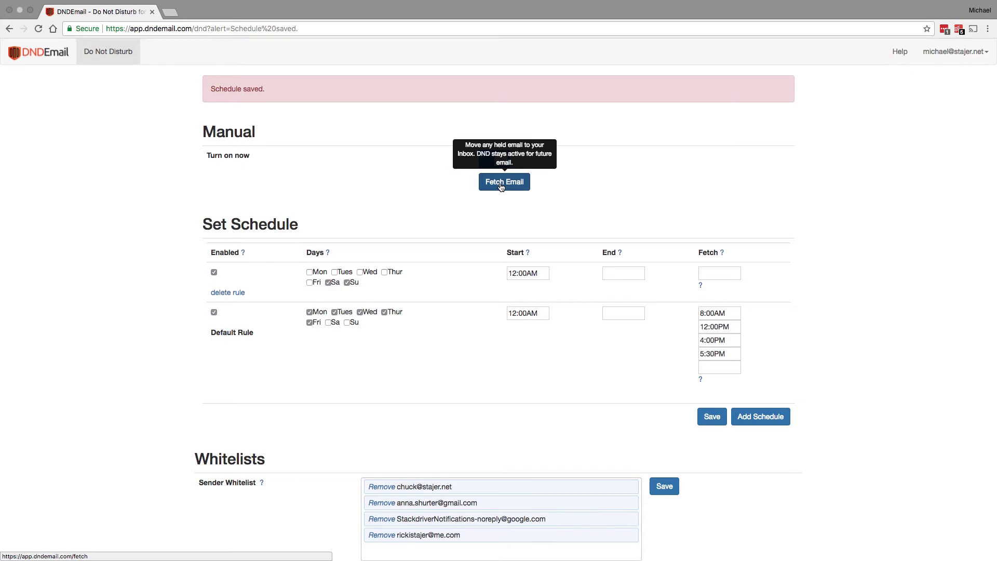
View the labels available for the label whitelist and close the label editor without selecting any
{"action": "scroll", "coordinate": [502, 186], "scroll_direction": "down", "scroll_amount": 2}
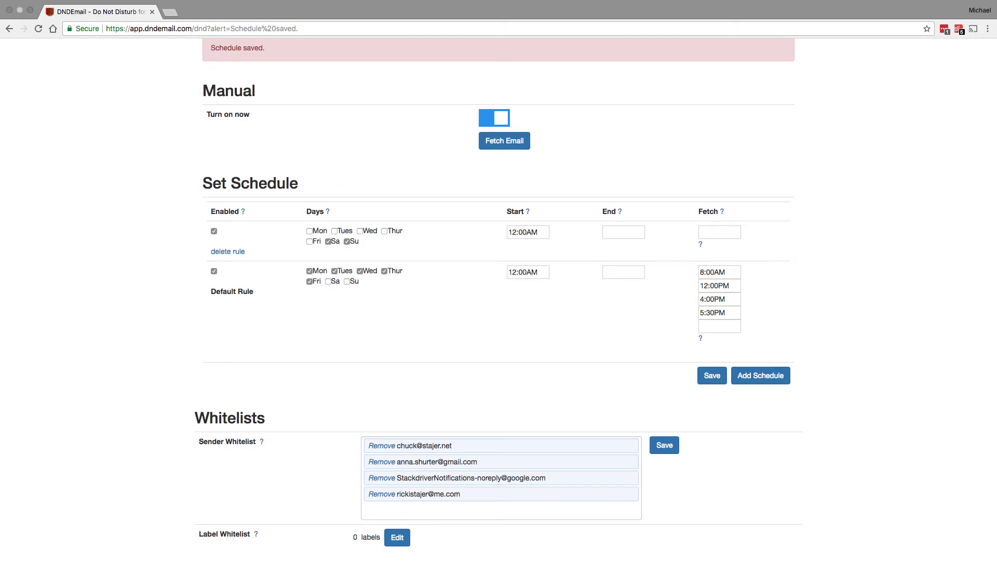
{"action": "left_click", "coordinate": [397, 538]}
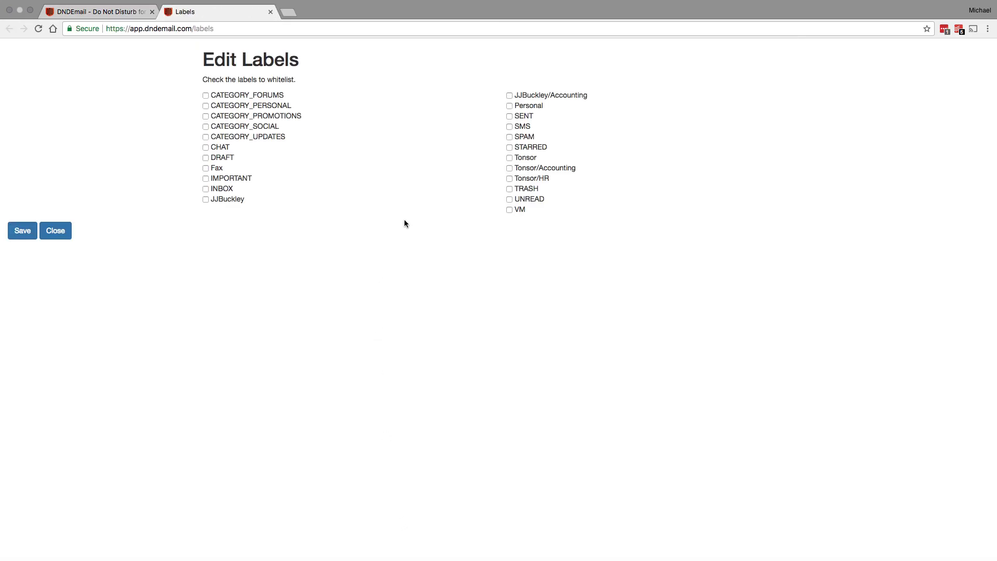
{"action": "left_click", "coordinate": [271, 12]}
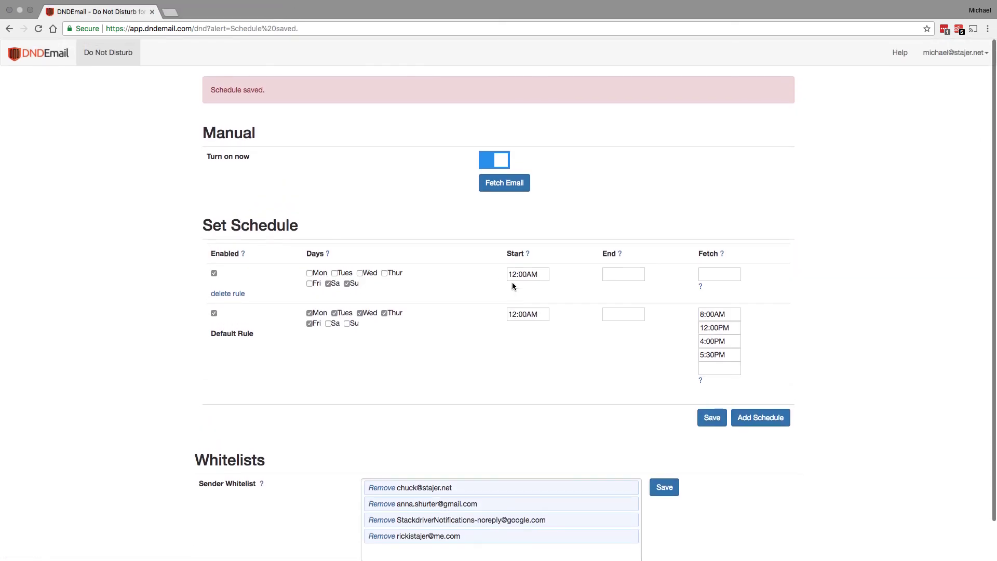
Open the account page to view the user and subscription details
{"action": "left_click", "coordinate": [979, 57]}
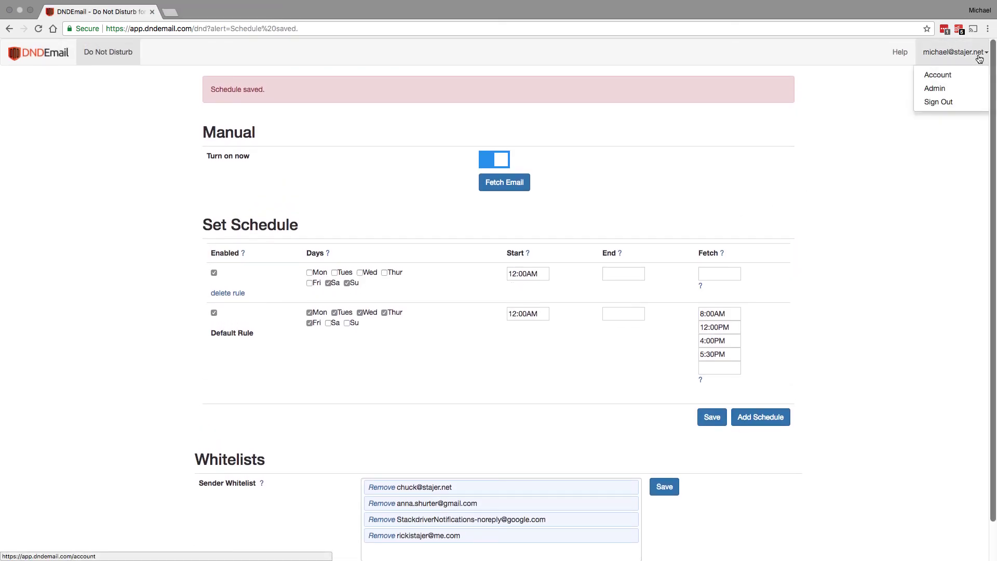
{"action": "left_click", "coordinate": [937, 76]}
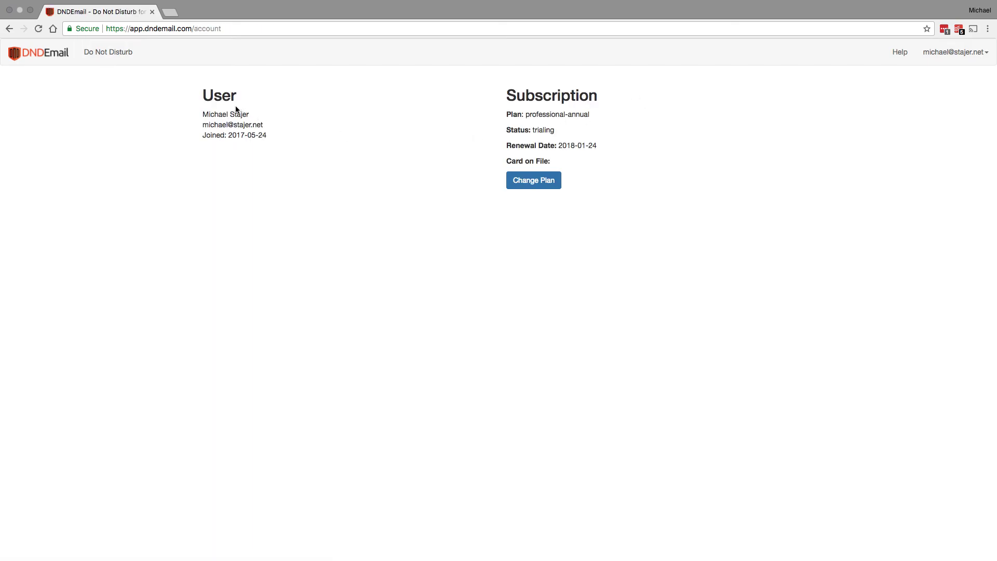